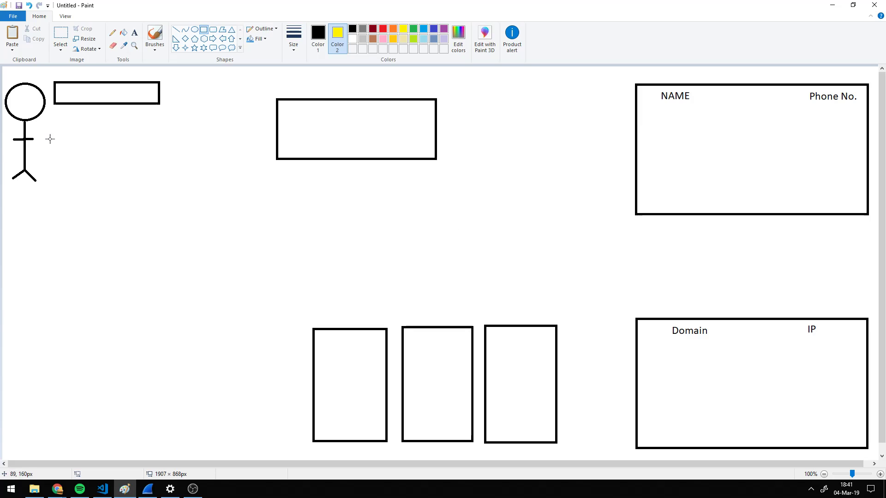
- Discard a stray box beside the stick figure and label the middle box 'ISP'
{"action": "mouse_move", "coordinate": [83, 133]}
{"action": "left_mouse_down"}
{"action": "mouse_move", "coordinate": [112, 143]}
{"action": "mouse_move", "coordinate": [44, 146]}
{"action": "mouse_move", "coordinate": [71, 145]}
{"action": "left_mouse_up"}
{"action": "key", "text": "ctrl+z"}
{"action": "left_click", "coordinate": [134, 32]}
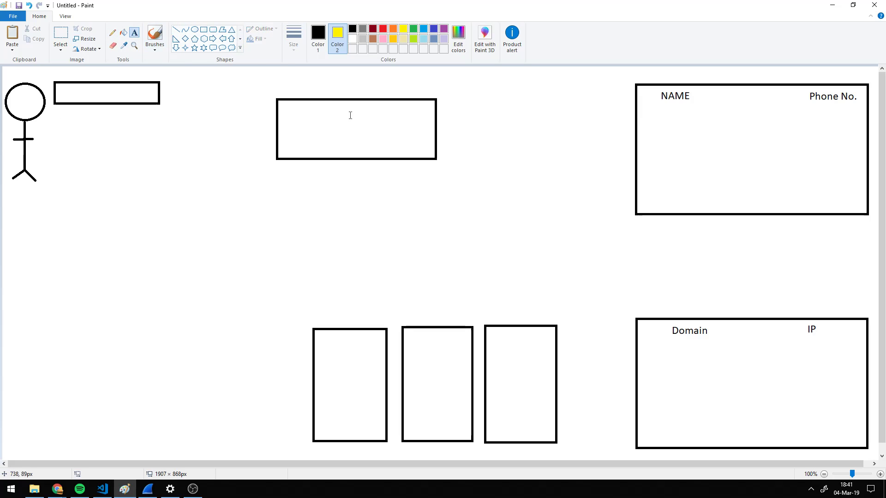
{"action": "left_click", "coordinate": [299, 124]}
{"action": "type", "text": "ISP"}
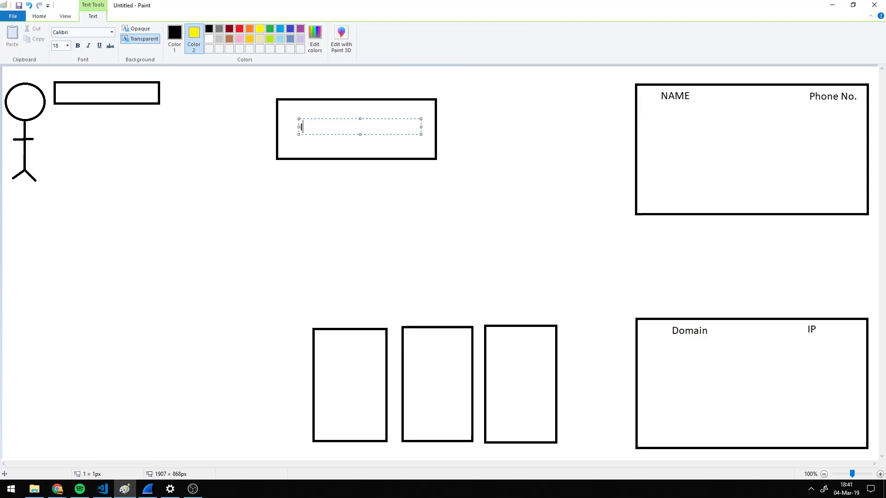
{"action": "left_click", "coordinate": [347, 197]}
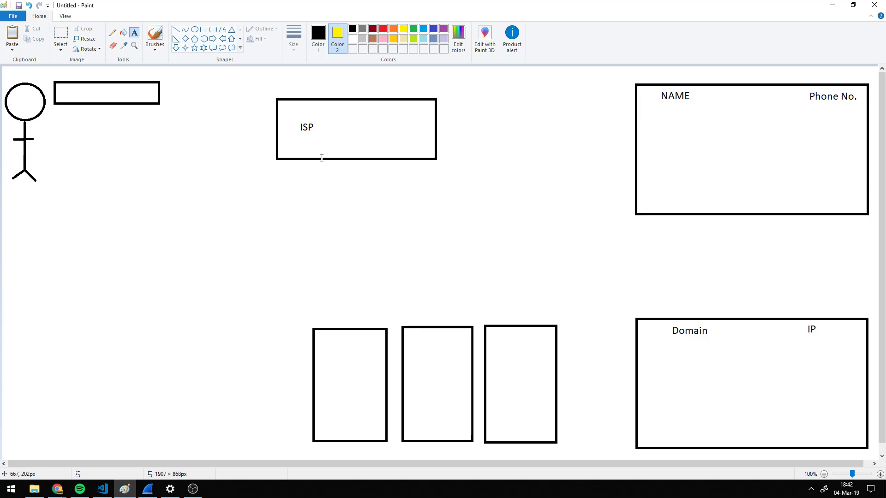
- Write 'reddit.com' inside the small box beside the stick figure
{"action": "left_click", "coordinate": [62, 84]}
{"action": "type", "text": "reddit.com"}
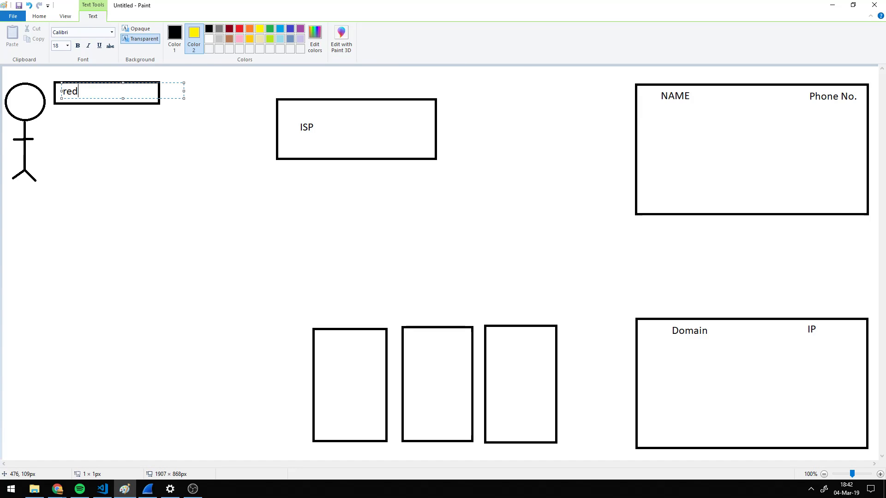
{"action": "left_click", "coordinate": [223, 195]}
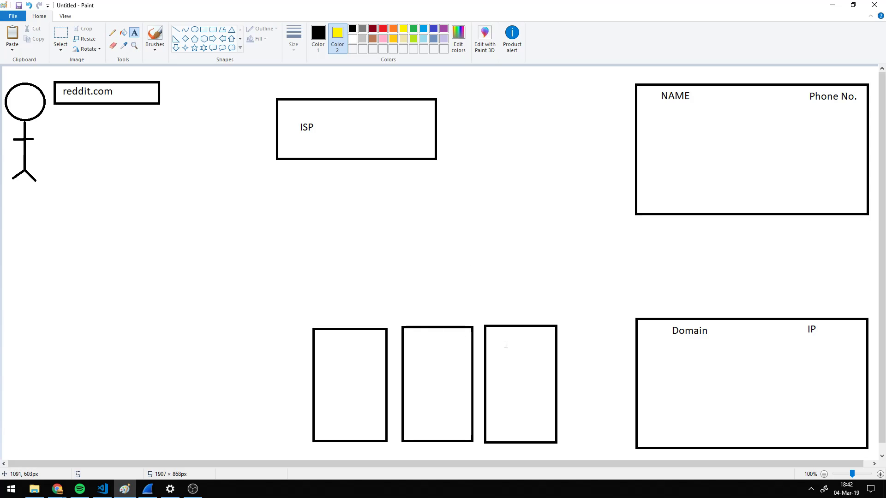
- Write 'reddit.com' inside the rightmost tall box, fixing a typo
{"action": "left_click", "coordinate": [499, 330]}
{"action": "type", "text": "rerd"}
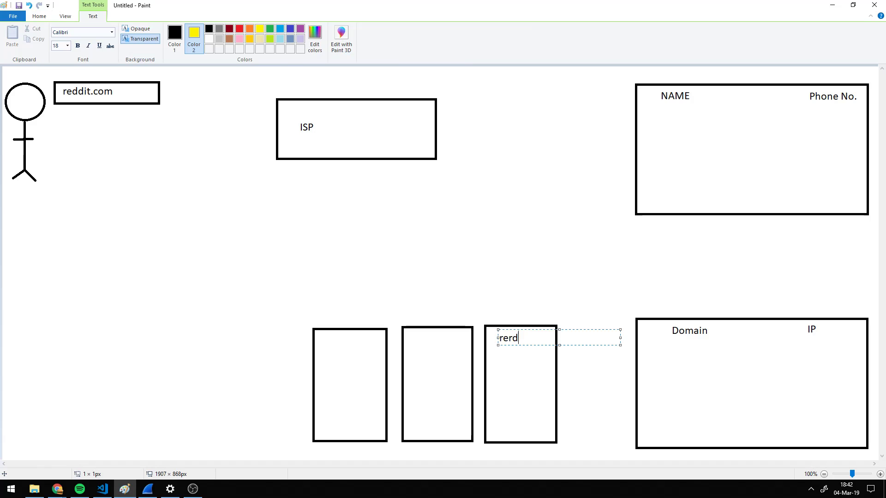
{"action": "key", "text": "BackSpace"}
{"action": "key", "text": "BackSpace"}
{"action": "type", "text": "ddit.com"}
{"action": "left_click", "coordinate": [485, 296]}
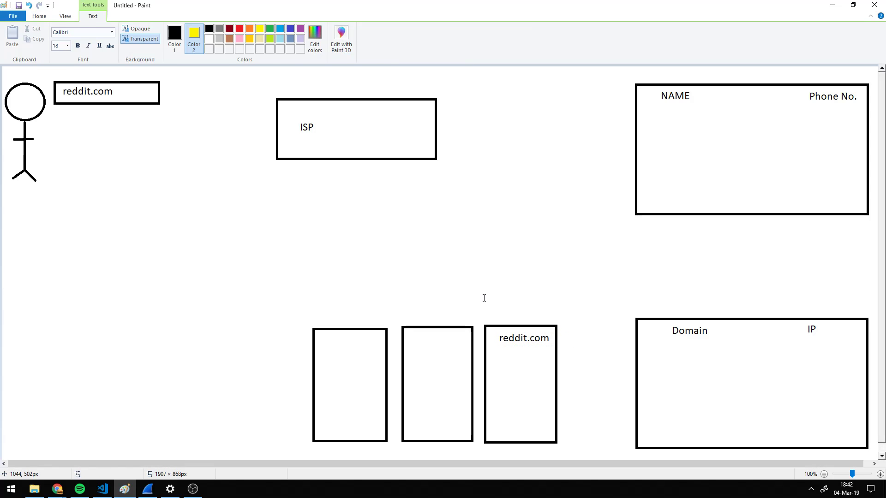
- Add the address '12.13.14.15' just above the rightmost tall box
{"action": "left_click", "coordinate": [487, 308]}
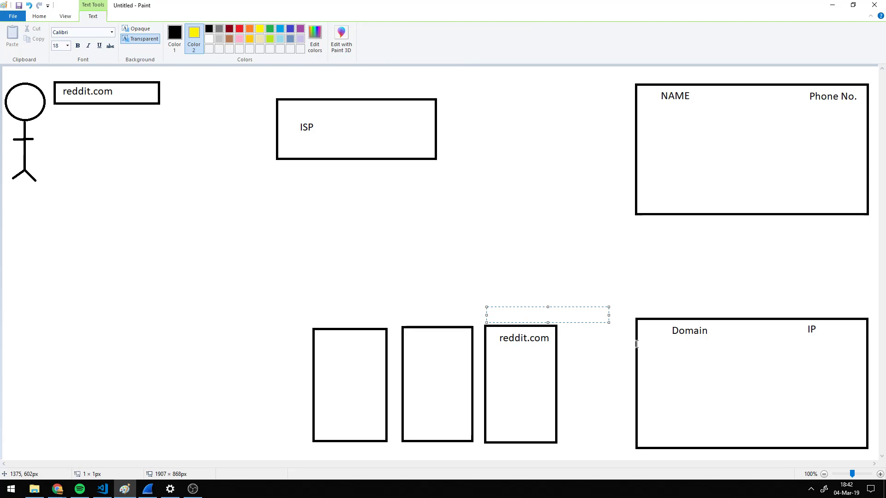
{"action": "type", "text": "12,13,14,1"}
{"action": "type", "text": "5"}
{"action": "key", "text": "BackSpace"}
{"action": "key", "text": "BackSpace"}
{"action": "key", "text": "BackSpace"}
{"action": "key", "text": "BackSpace"}
{"action": "key", "text": "BackSpace"}
{"action": "key", "text": "BackSpace"}
{"action": "key", "text": "BackSpace"}
{"action": "key", "text": "BackSpace"}
{"action": "key", "text": "BackSpace"}
{"action": "key", "text": "BackSpace"}
{"action": "type", "text": "2.13.14.15"}
{"action": "left_click", "coordinate": [701, 286]}
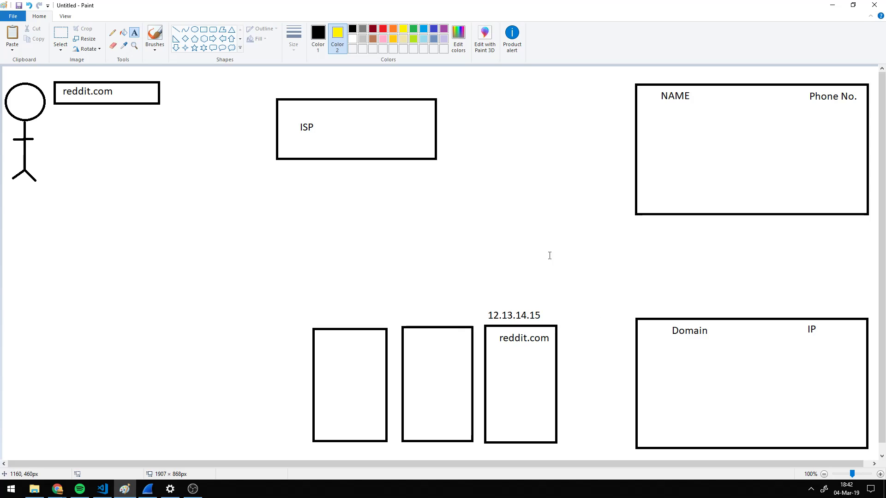
- Fill the table with 'reddit' under NAME and '12 13 14 15' under Phone No
{"action": "left_click", "coordinate": [650, 113]}
{"action": "type", "text": "reddit"}
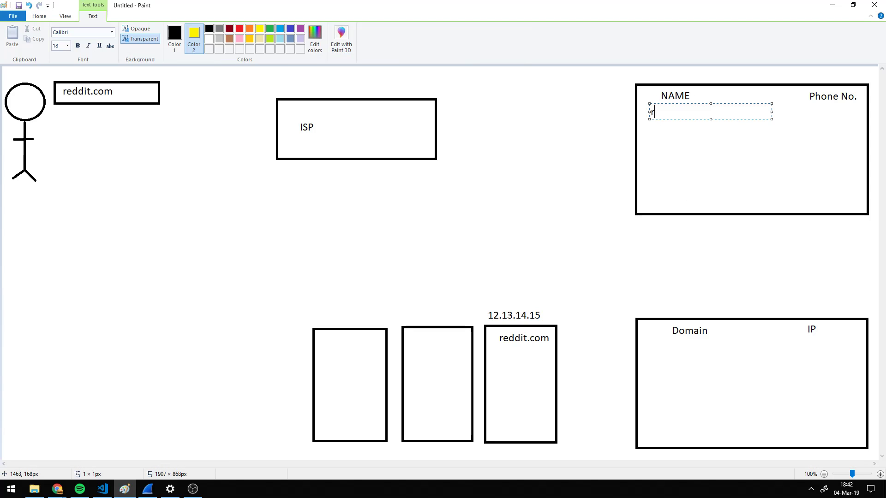
{"action": "left_click", "coordinate": [783, 143]}
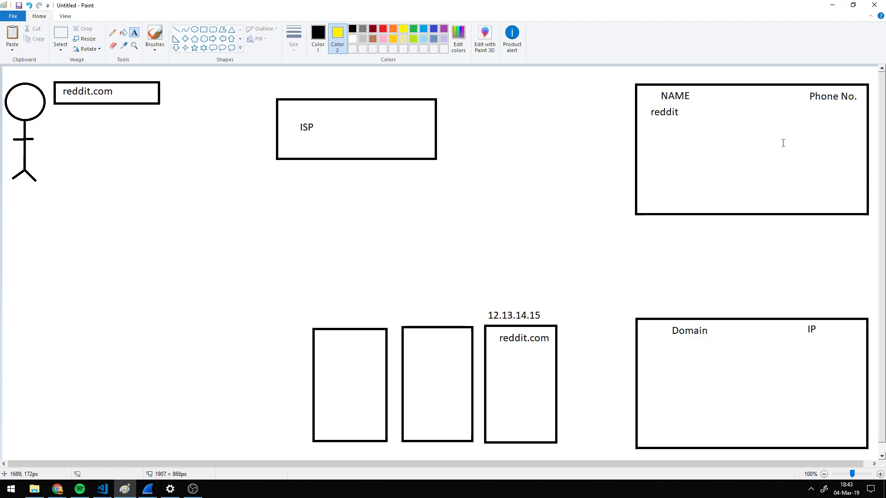
{"action": "left_click", "coordinate": [789, 110]}
{"action": "type", "text": "12 13 14 15"}
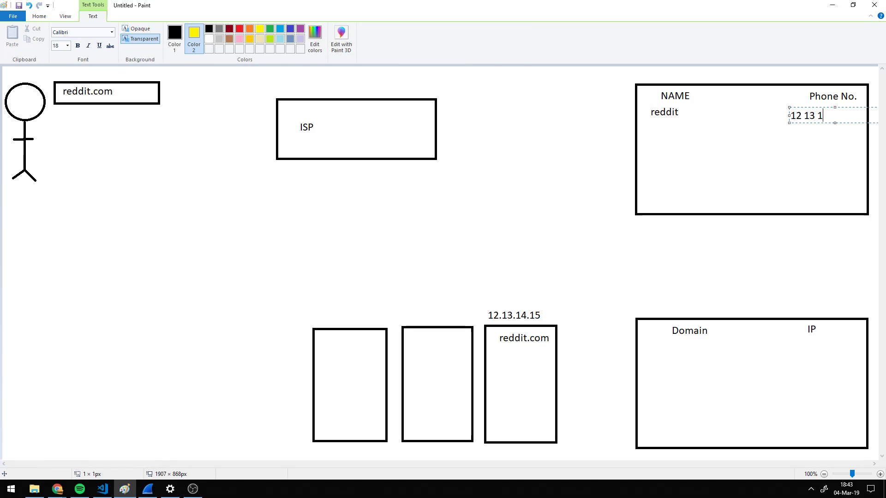
{"action": "left_click", "coordinate": [858, 172]}
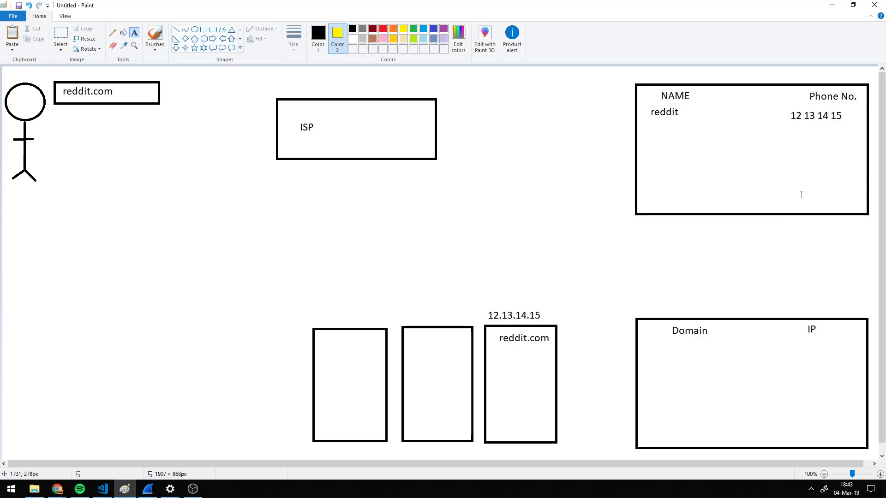
- Label the remaining tall boxes 'google / 8.8.8.8' and 'cloudflare / 1.1.1.1' on two lines
{"action": "left_click", "coordinate": [325, 313]}
{"action": "type", "text": "google"}
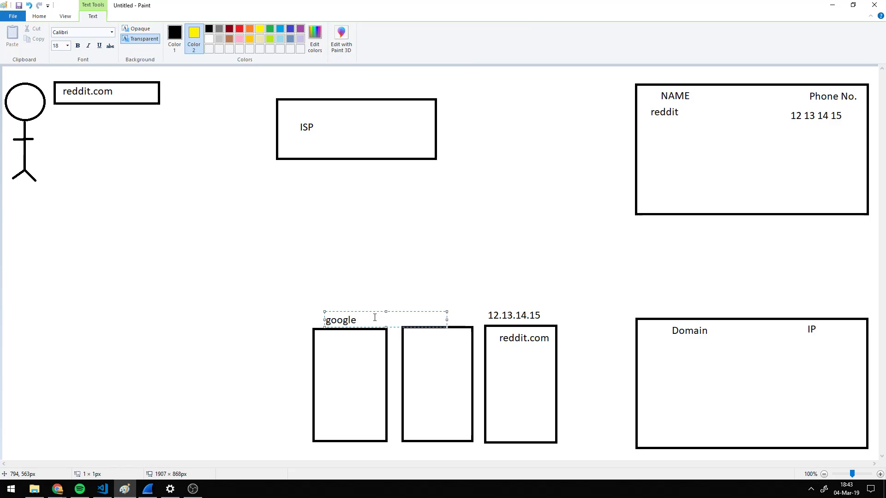
{"action": "key", "text": "Return"}
{"action": "key", "text": "Return"}
{"action": "type", "text": "8.8.8.8"}
{"action": "left_click", "coordinate": [434, 314]}
{"action": "left_click", "coordinate": [417, 316]}
{"action": "type", "text": "cloudflare"}
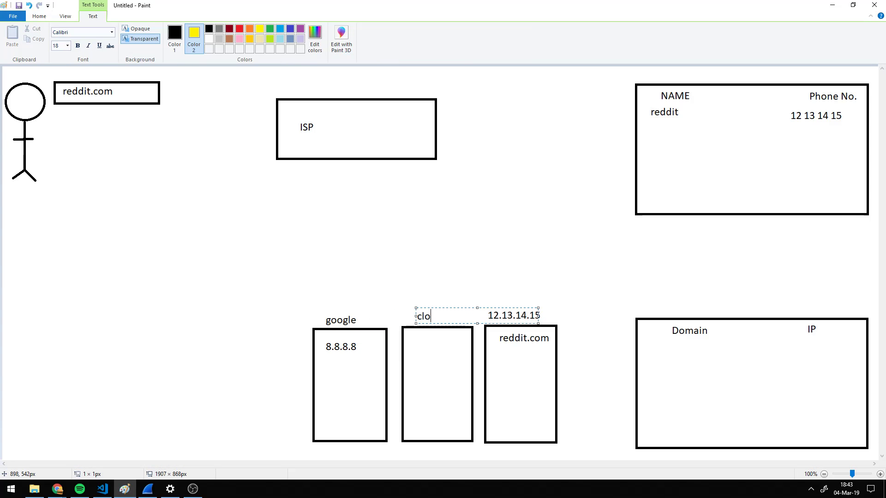
{"action": "key", "text": "Return"}
{"action": "key", "text": "Return"}
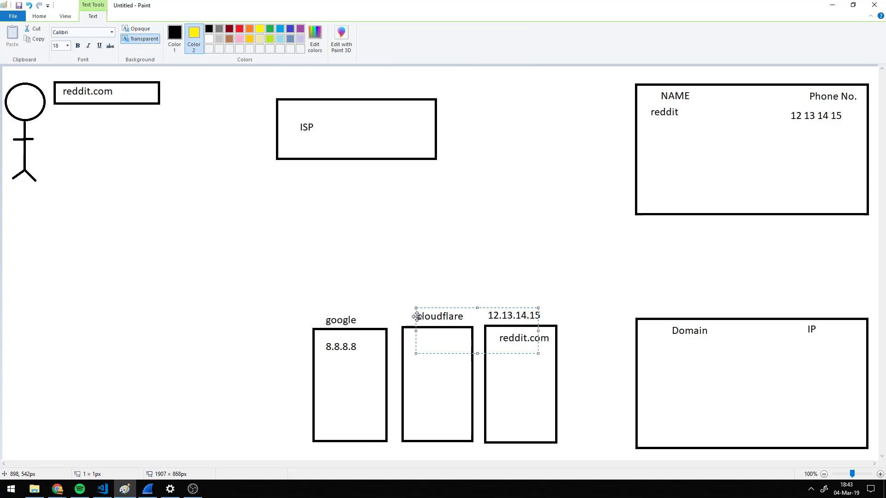
{"action": "type", "text": "1.1.1.1"}
{"action": "left_click", "coordinate": [382, 335]}
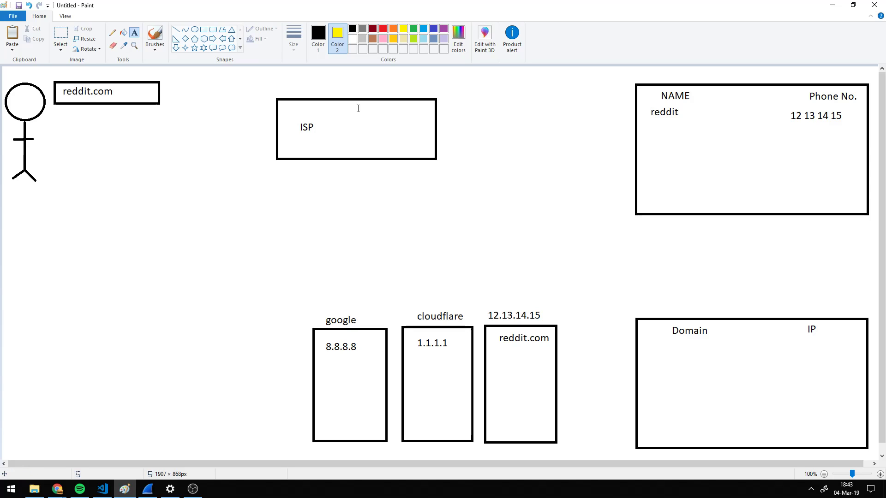
- Draw freehand arrows from reddit.com to ISP, ISP down to google, and back to reddit.com
{"action": "left_click", "coordinate": [147, 35]}
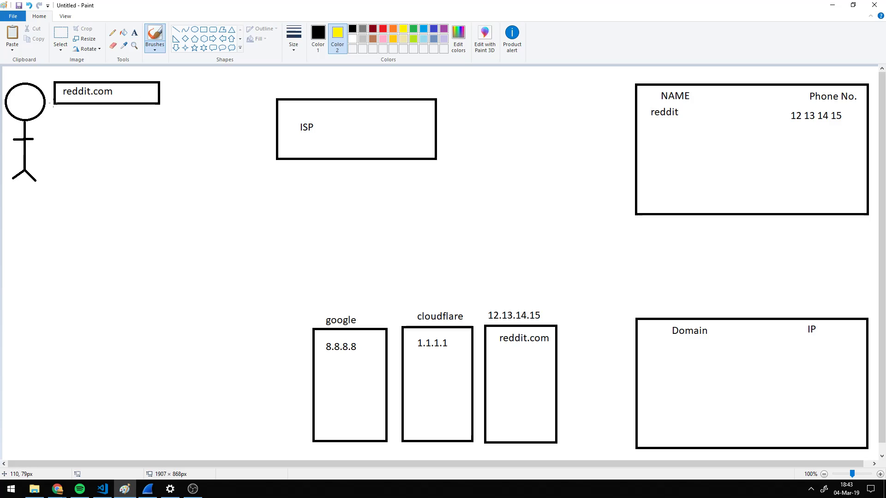
{"action": "left_click_drag", "start_coordinate": [171, 99], "coordinate": [278, 134]}
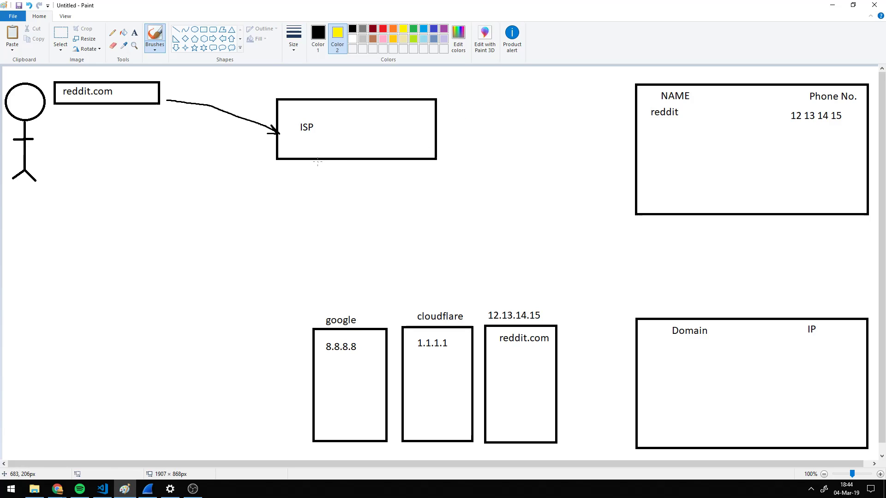
{"action": "mouse_move", "coordinate": [318, 161]}
{"action": "left_mouse_down"}
{"action": "mouse_move", "coordinate": [309, 321]}
{"action": "mouse_move", "coordinate": [317, 312]}
{"action": "left_mouse_up"}
{"action": "mouse_move", "coordinate": [364, 323]}
{"action": "left_mouse_down"}
{"action": "mouse_move", "coordinate": [331, 196]}
{"action": "mouse_move", "coordinate": [290, 149]}
{"action": "mouse_move", "coordinate": [147, 120]}
{"action": "mouse_move", "coordinate": [154, 111]}
{"action": "mouse_move", "coordinate": [149, 117]}
{"action": "mouse_move", "coordinate": [191, 154]}
{"action": "left_mouse_up"}
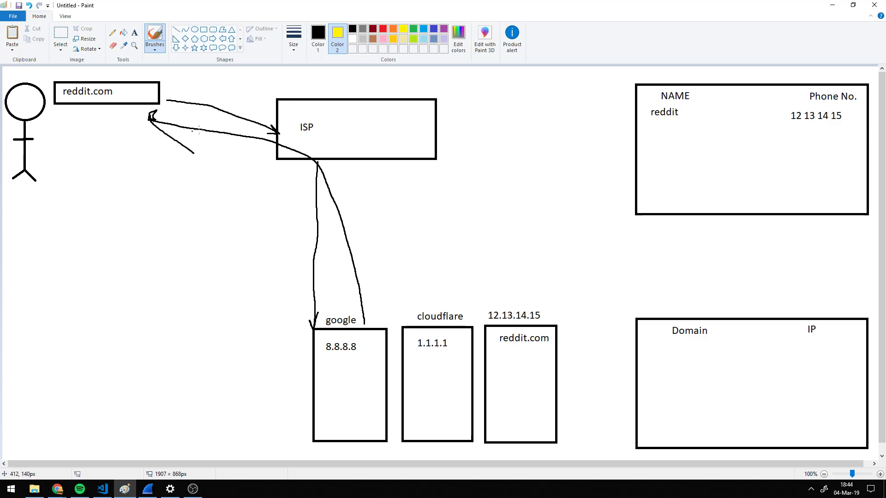
- Add the note 'reddit is 12131415' beside the arrows below ISP
{"action": "left_click", "coordinate": [134, 32]}
{"action": "left_click", "coordinate": [340, 215]}
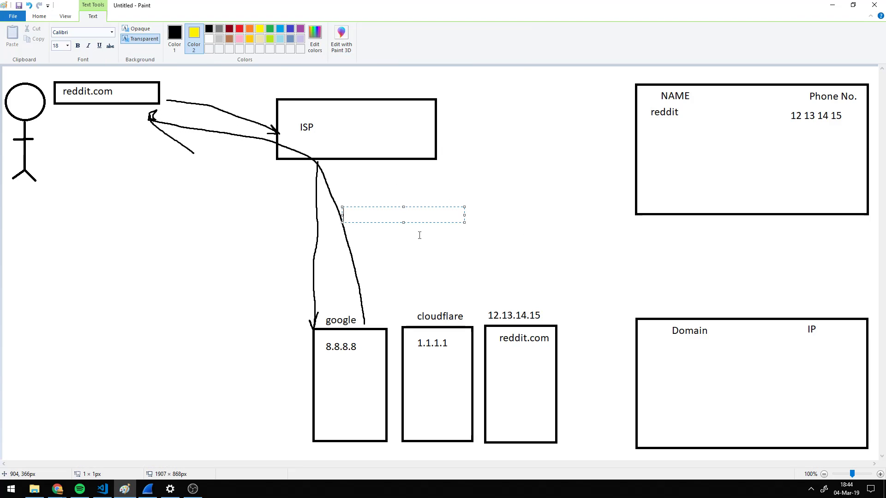
{"action": "type", "text": "reddit is 12131415"}
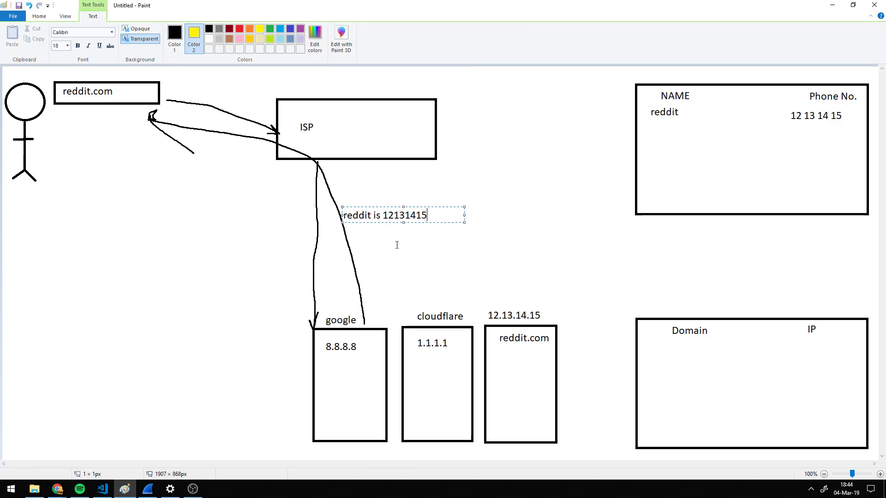
{"action": "left_click", "coordinate": [194, 257]}
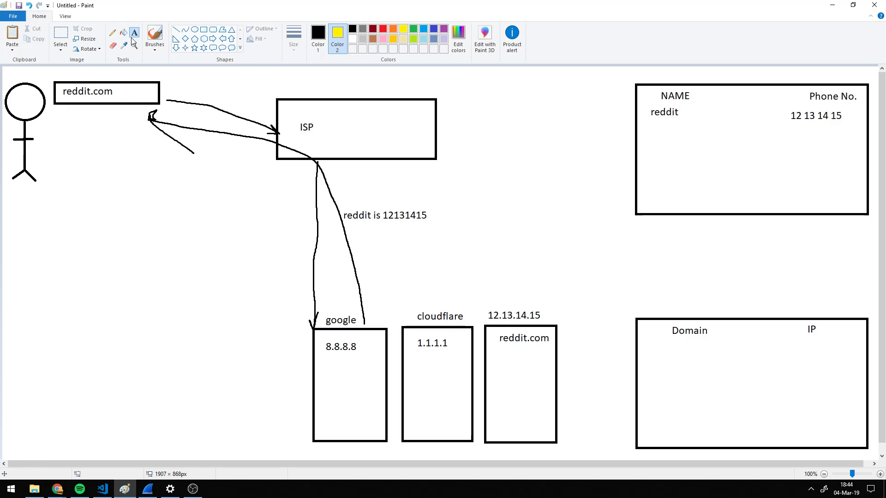
- Draw an arrow from reddit.com to 12.13.14.15, then undo all arrows and the note
{"action": "left_click", "coordinate": [155, 36]}
{"action": "mouse_move", "coordinate": [161, 80]}
{"action": "left_mouse_down"}
{"action": "mouse_move", "coordinate": [317, 90]}
{"action": "mouse_move", "coordinate": [431, 172]}
{"action": "mouse_move", "coordinate": [497, 296]}
{"action": "mouse_move", "coordinate": [486, 289]}
{"action": "mouse_move", "coordinate": [503, 280]}
{"action": "left_mouse_up"}
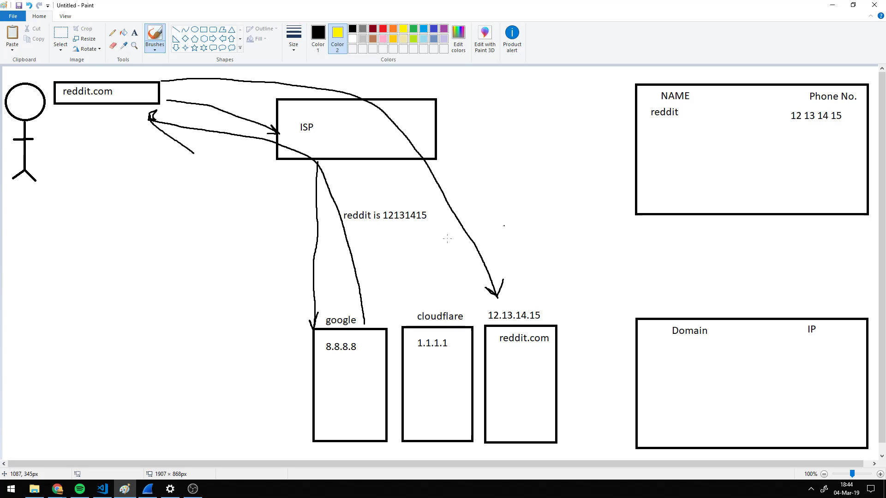
{"action": "key", "text": "ctrl+z"}
{"action": "key", "text": "ctrl+z"}
{"action": "key", "text": "ctrl+z"}
{"action": "key", "text": "ctrl+z"}
{"action": "key", "text": "ctrl+z"}
{"action": "key", "text": "ctrl+z"}
{"action": "key", "text": "ctrl+z"}
{"action": "key", "text": "ctrl+z"}
{"action": "key", "text": "ctrl+z"}
{"action": "key", "text": "ctrl+z"}
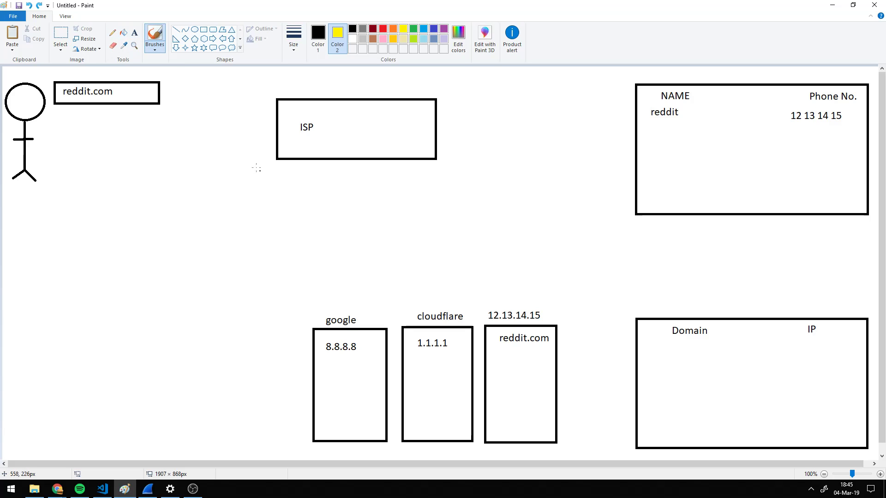
- Write 'DNS: 3.4.5.6' under ISP, correcting the commas to dots
{"action": "left_click", "coordinate": [134, 32]}
{"action": "left_click", "coordinate": [287, 135]}
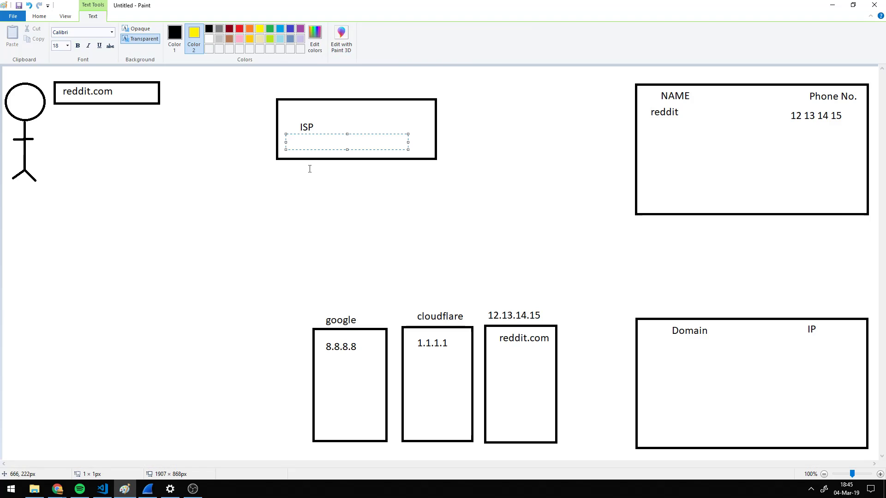
{"action": "type", "text": "DNS:"}
{"action": "type", "text": " 3,4,5,6"}
{"action": "key", "text": "BackSpace"}
{"action": "key", "text": "BackSpace"}
{"action": "key", "text": "BackSpace"}
{"action": "key", "text": "BackSpace"}
{"action": "key", "text": "BackSpace"}
{"action": "key", "text": "BackSpace"}
{"action": "type", "text": ".4.5.6"}
{"action": "left_click", "coordinate": [324, 182]}
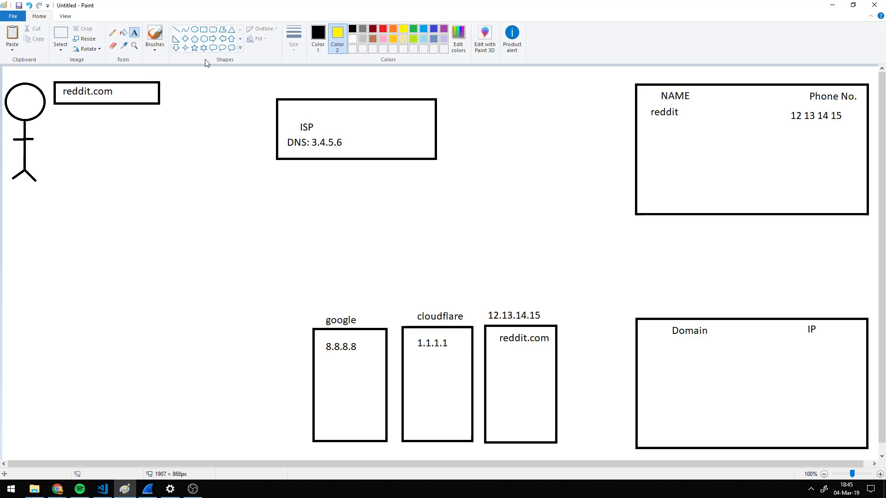
- Draw a brush arrow from the reddit.com box to the ISP box
{"action": "left_click", "coordinate": [154, 35]}
{"action": "mouse_move", "coordinate": [161, 97]}
{"action": "left_mouse_down"}
{"action": "mouse_move", "coordinate": [278, 124]}
{"action": "mouse_move", "coordinate": [261, 112]}
{"action": "left_mouse_up"}
{"action": "left_click_drag", "start_coordinate": [278, 124], "coordinate": [261, 132]}
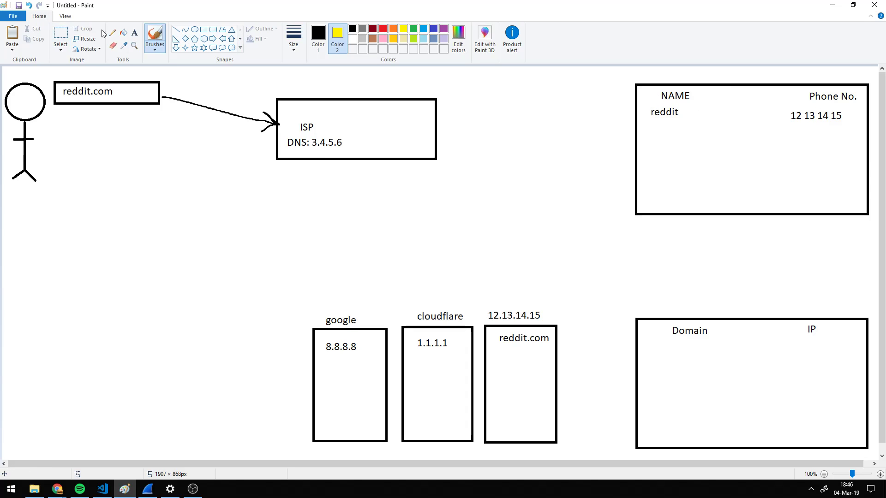
- Smear yellow over the 12 13 14 15 phone number, after undoing a trial rectangle
{"action": "left_click", "coordinate": [203, 29]}
{"action": "left_click_drag", "start_coordinate": [731, 142], "coordinate": [793, 169]}
{"action": "key", "text": "ctrl+z"}
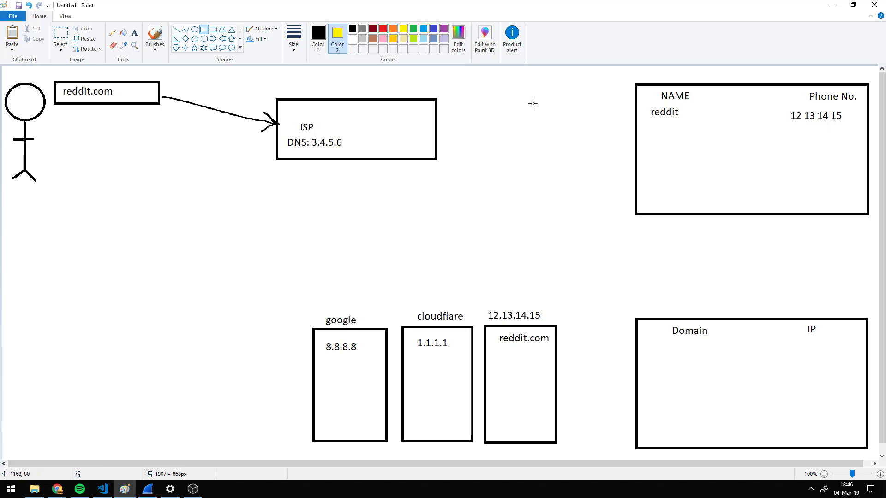
{"action": "left_click", "coordinate": [113, 46]}
{"action": "mouse_move", "coordinate": [775, 110]}
{"action": "left_mouse_down"}
{"action": "mouse_move", "coordinate": [851, 119]}
{"action": "mouse_move", "coordinate": [795, 118]}
{"action": "left_mouse_up"}
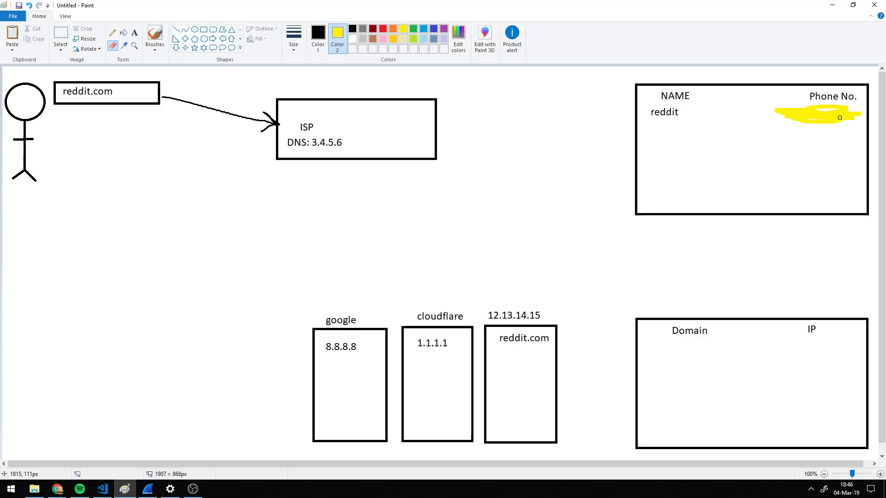
{"action": "left_click", "coordinate": [134, 33]}
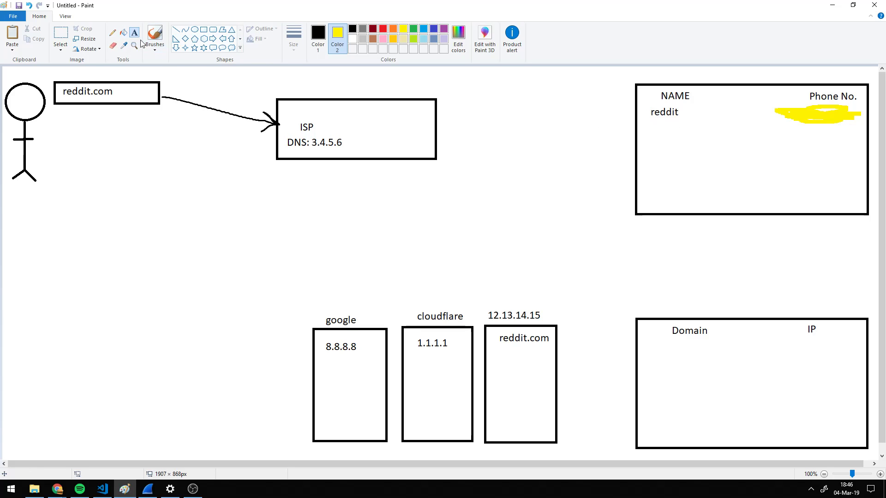
- Label the arrow 'i want reddit.com' above it
{"action": "left_click", "coordinate": [197, 90]}
{"action": "type", "text": "i want "}
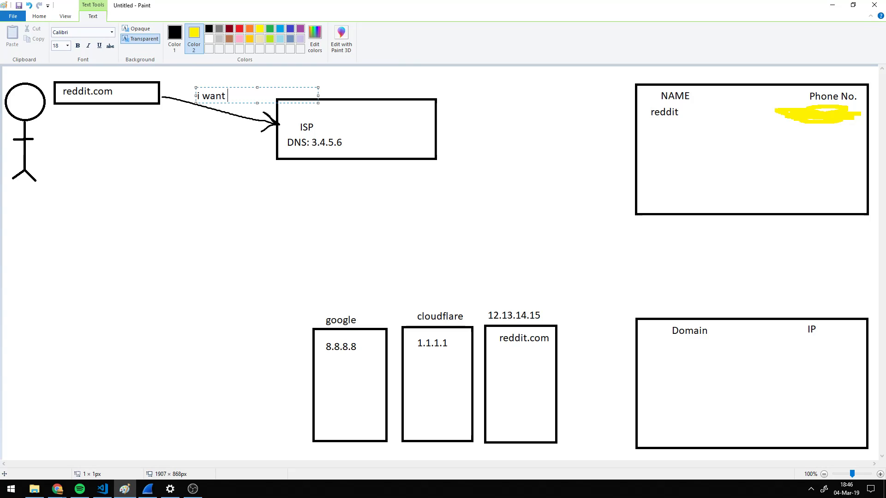
{"action": "type", "text": "reddit.com"}
{"action": "left_click", "coordinate": [246, 215]}
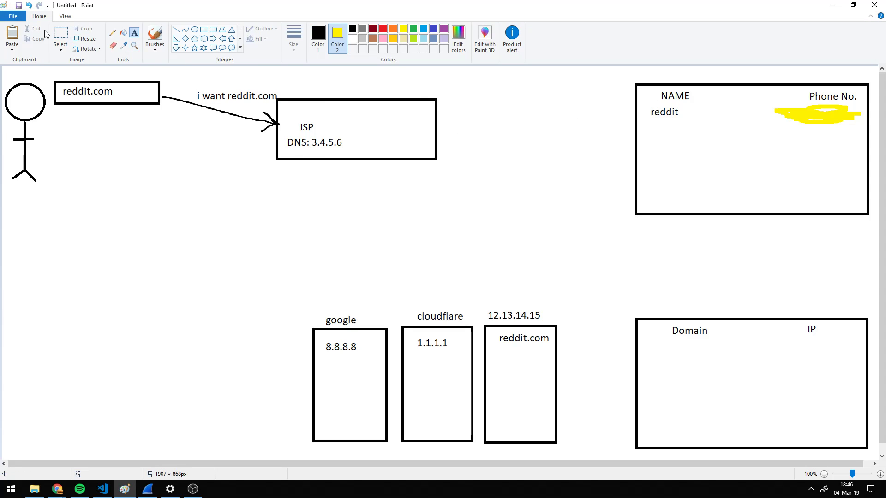
- Draw a vertical stroke across the arrow near ISP, undoing a stray loop around 12.13.14.15
{"action": "left_click", "coordinate": [154, 36]}
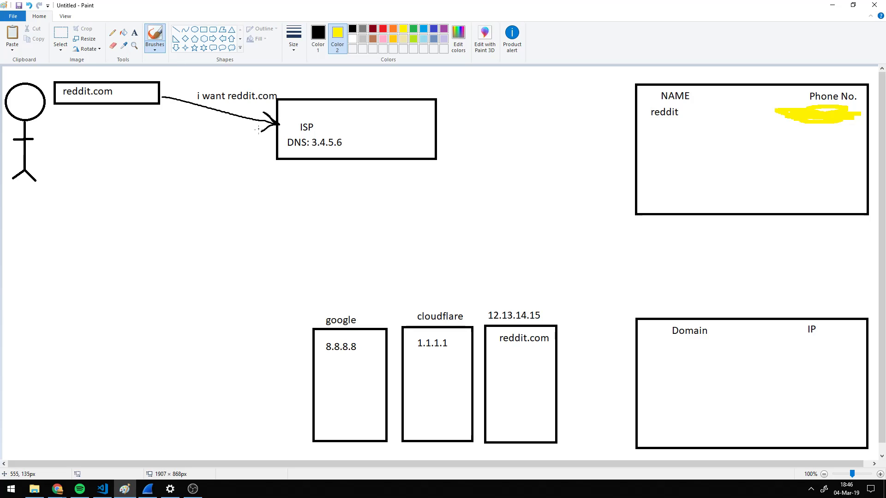
{"action": "left_click_drag", "start_coordinate": [258, 109], "coordinate": [252, 159]}
{"action": "mouse_move", "coordinate": [574, 288]}
{"action": "left_mouse_down"}
{"action": "mouse_move", "coordinate": [529, 302]}
{"action": "mouse_move", "coordinate": [540, 324]}
{"action": "left_mouse_up"}
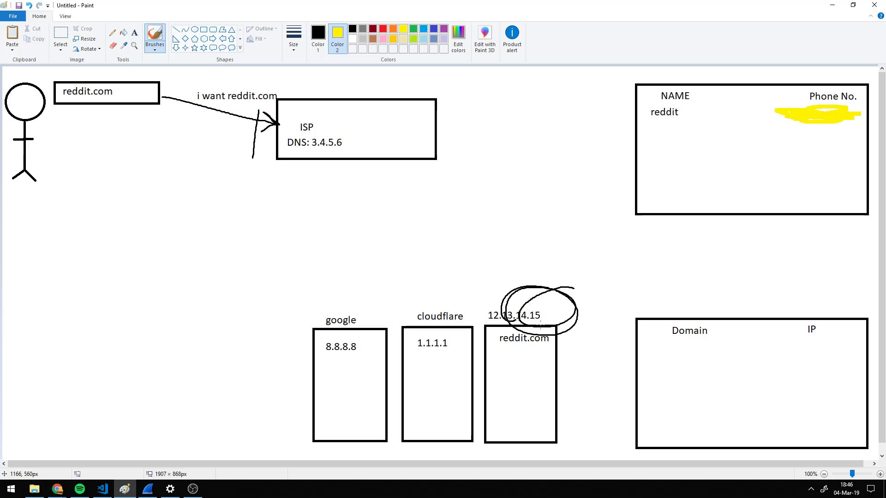
{"action": "key", "text": "ctrl+z"}
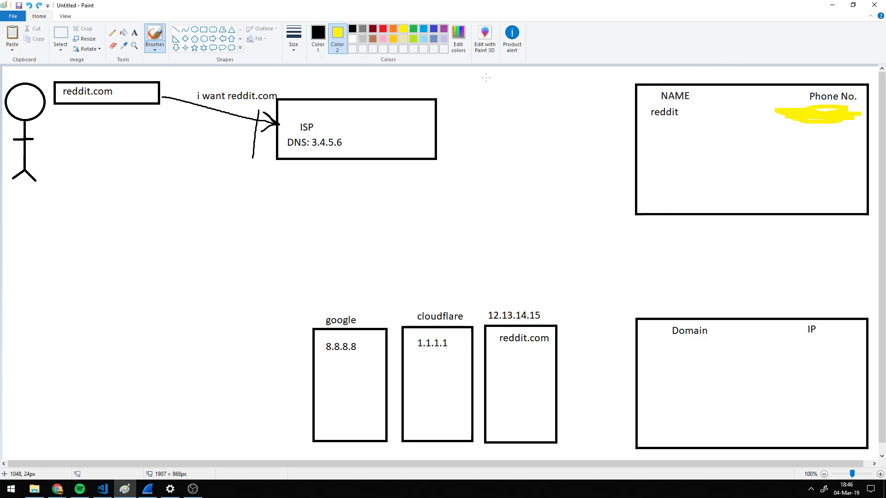
{"action": "left_click", "coordinate": [135, 32]}
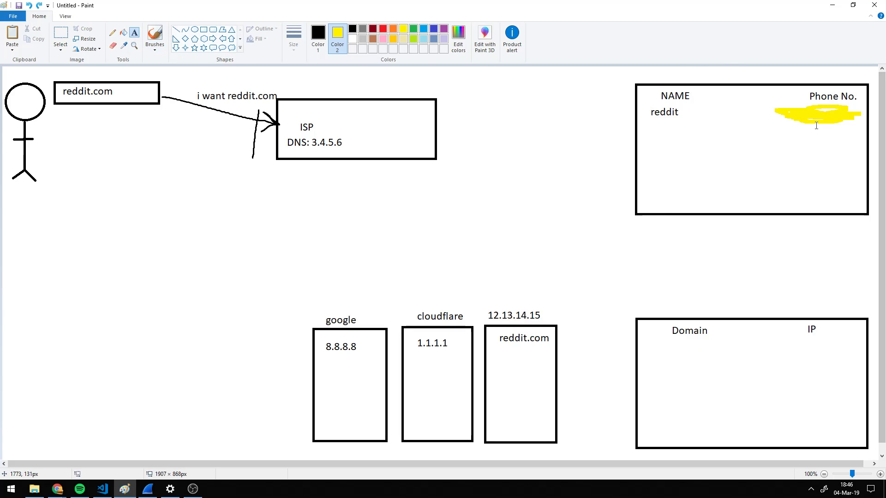
{"action": "left_click", "coordinate": [806, 108]}
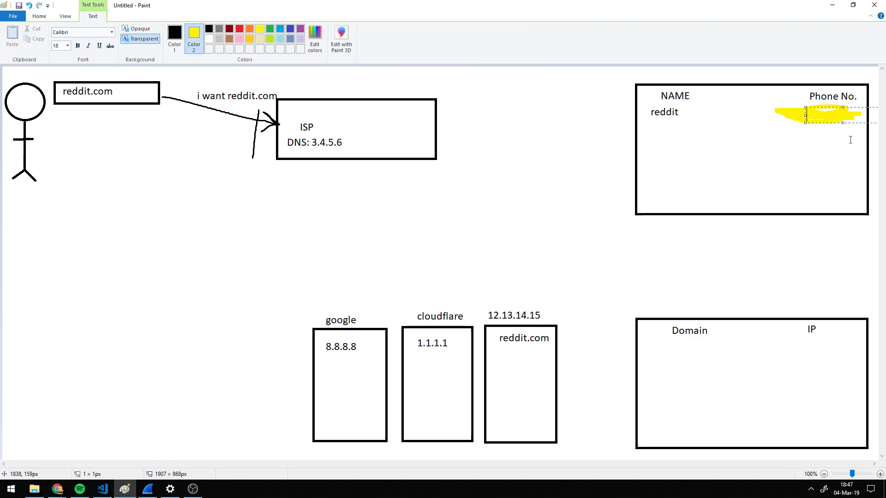
{"action": "type", "text": "65.43.32.13"}
{"action": "left_click", "coordinate": [821, 175]}
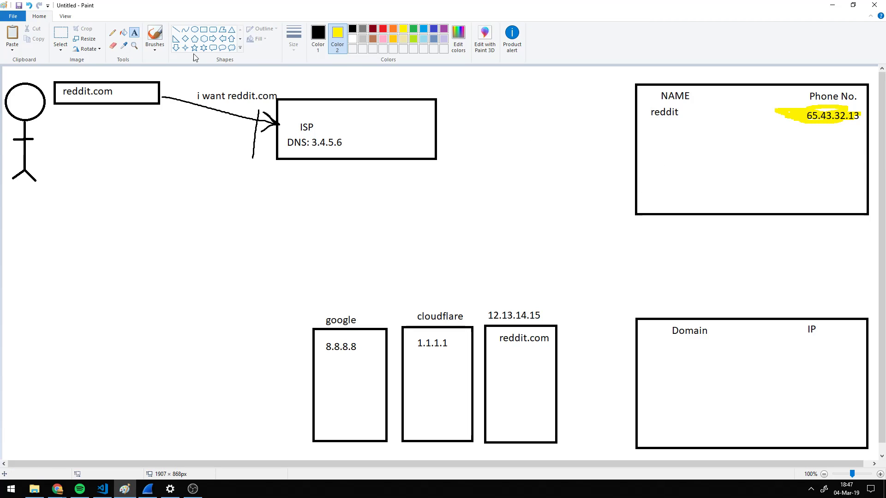
- Draw a large yellow rectangle at the lower left, undoing a stray tiny one
{"action": "left_click", "coordinate": [203, 29]}
{"action": "left_click_drag", "start_coordinate": [85, 314], "coordinate": [161, 431]}
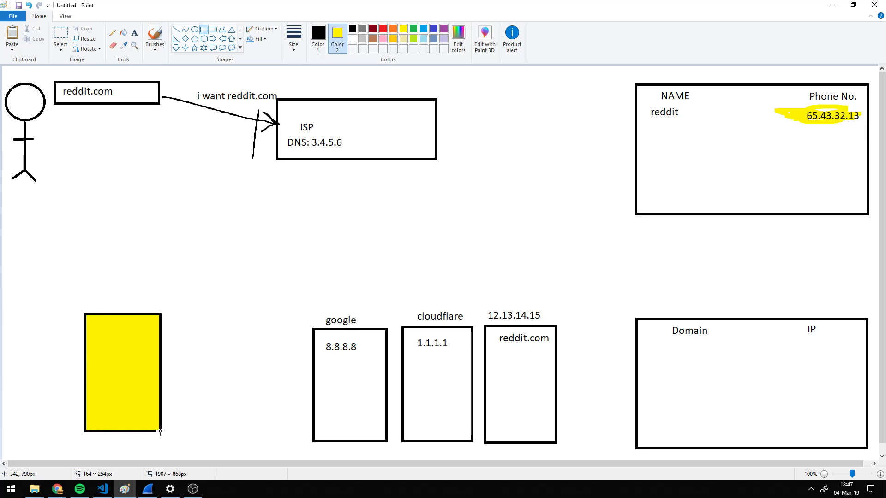
{"action": "left_click_drag", "start_coordinate": [116, 371], "coordinate": [119, 390]}
{"action": "key", "text": "ctrl+z"}
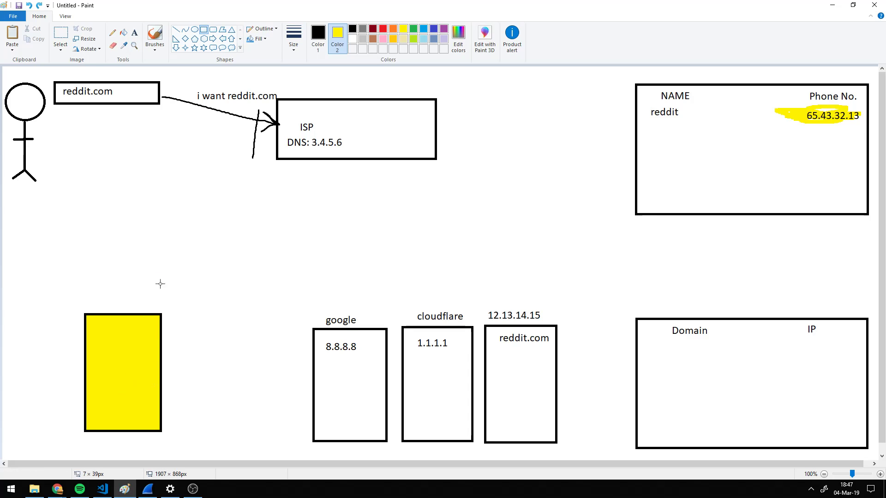
- Write 'This website is blocked.' inside the yellow rectangle
{"action": "left_click", "coordinate": [134, 32]}
{"action": "left_click", "coordinate": [94, 347]}
{"action": "type", "text": "This "}
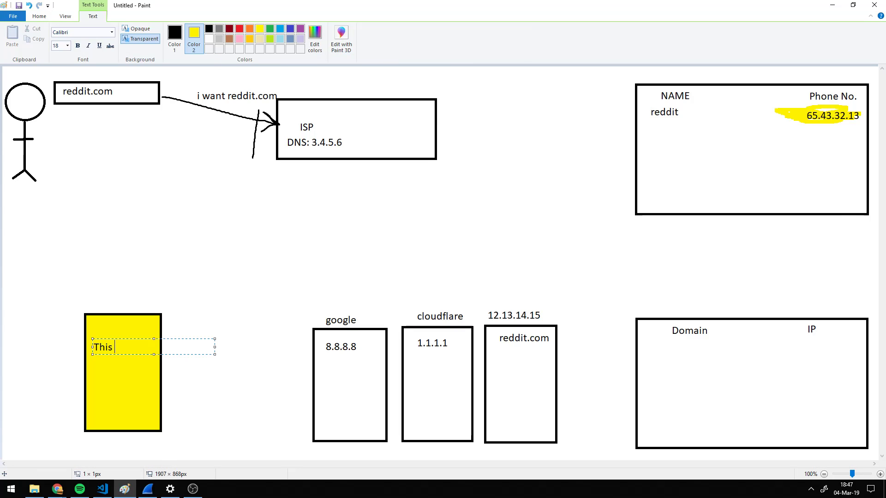
{"action": "type", "text": "website is blocked."}
{"action": "left_click", "coordinate": [248, 317]}
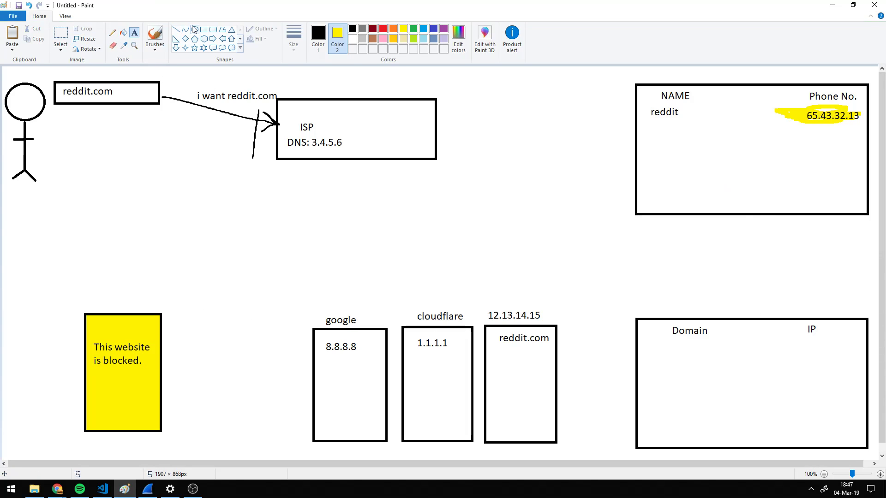
- Copy the 65.43.32.13 number and place the copy above the yellow box
{"action": "left_click", "coordinate": [60, 36]}
{"action": "left_click_drag", "start_coordinate": [802, 107], "coordinate": [863, 125]}
{"action": "key", "text": "ctrl+c"}
{"action": "key", "text": "ctrl+v"}
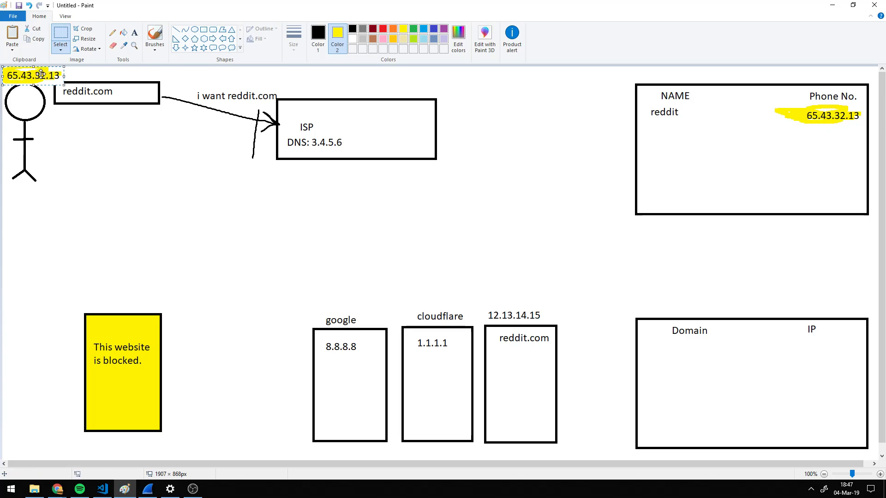
{"action": "left_click_drag", "start_coordinate": [41, 75], "coordinate": [137, 300]}
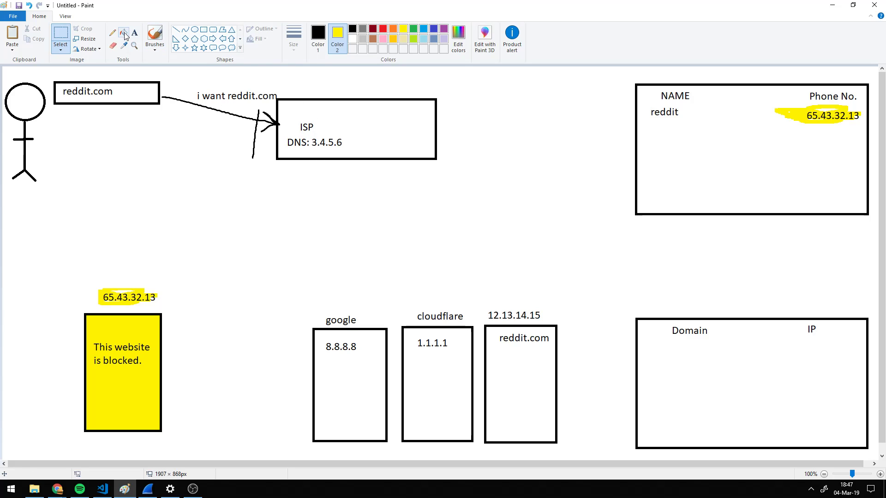
- Draw a return arrow from ISP to reddit.com labelled 'reddit is 65.43.32.13' on two lines
{"action": "left_click", "coordinate": [149, 37]}
{"action": "mouse_move", "coordinate": [277, 148]}
{"action": "left_mouse_down"}
{"action": "mouse_move", "coordinate": [168, 117]}
{"action": "mouse_move", "coordinate": [173, 125]}
{"action": "left_mouse_up"}
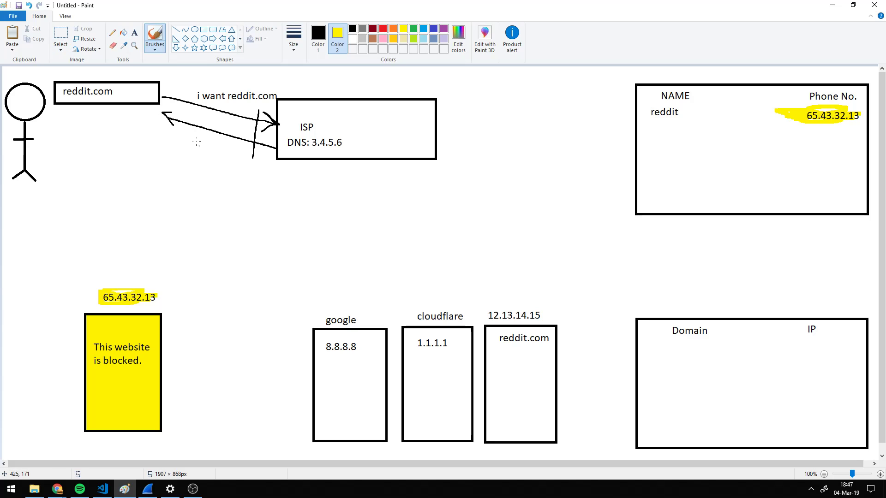
{"action": "left_click", "coordinate": [134, 32]}
{"action": "left_click_drag", "start_coordinate": [301, 131], "coordinate": [180, 146]}
{"action": "type", "text": "r"}
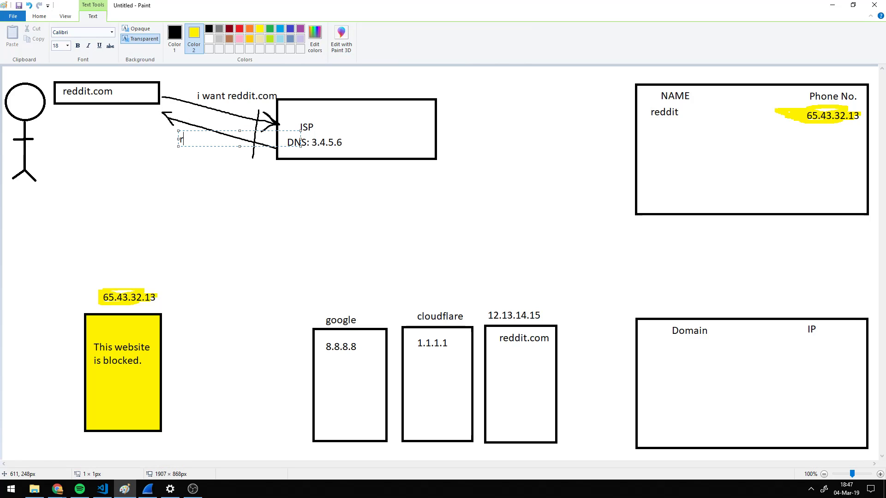
{"action": "type", "text": "eddit is"}
{"action": "key", "text": "Return"}
{"action": "type", "text": "65.43.32.13"}
{"action": "left_click", "coordinate": [238, 196]}
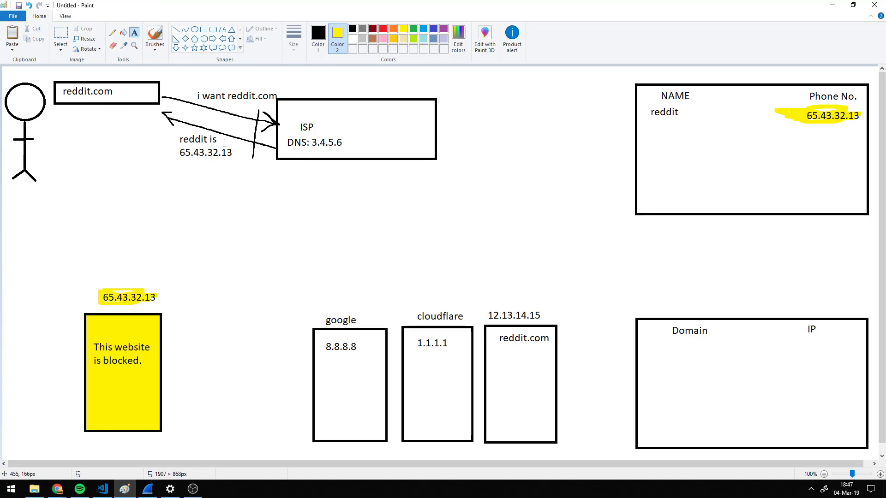
{"action": "left_click", "coordinate": [154, 34]}
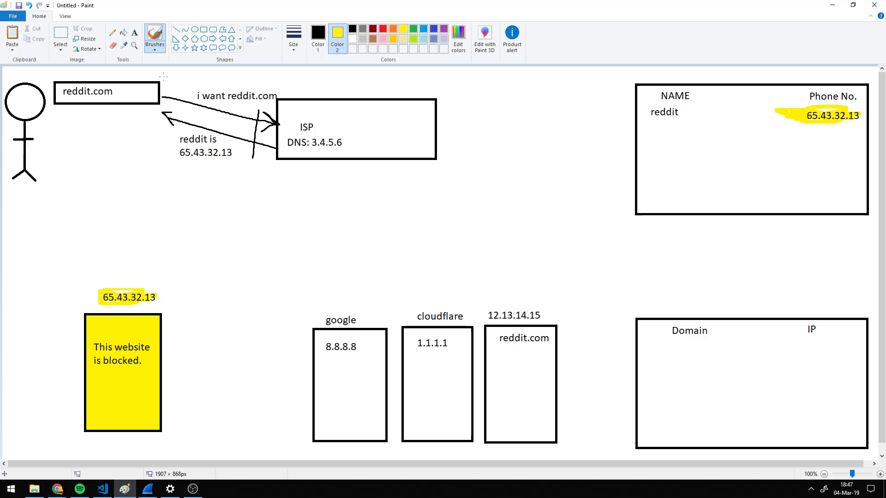
- Draw a long curved brush arrow from reddit.com past the ISP box down to the 65.43.32.13 label
{"action": "mouse_move", "coordinate": [142, 94]}
{"action": "left_mouse_down"}
{"action": "mouse_move", "coordinate": [298, 111]}
{"action": "mouse_move", "coordinate": [365, 210]}
{"action": "mouse_move", "coordinate": [153, 307]}
{"action": "mouse_move", "coordinate": [176, 316]}
{"action": "left_mouse_up"}
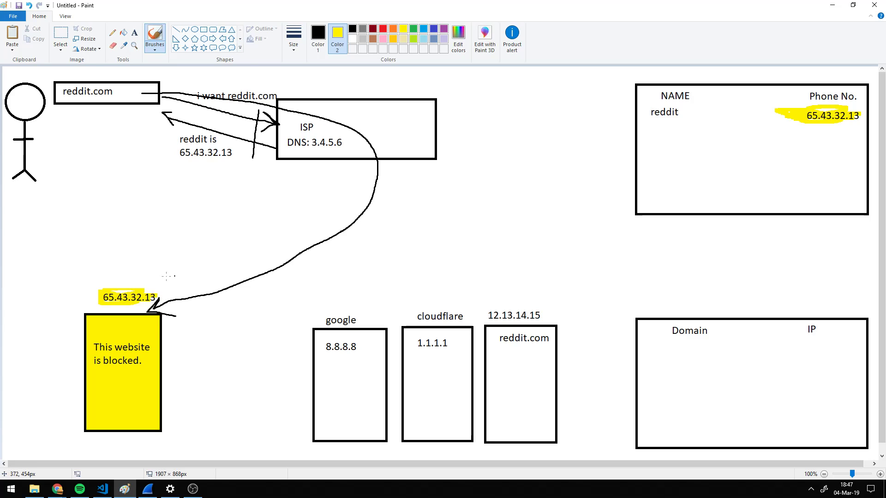